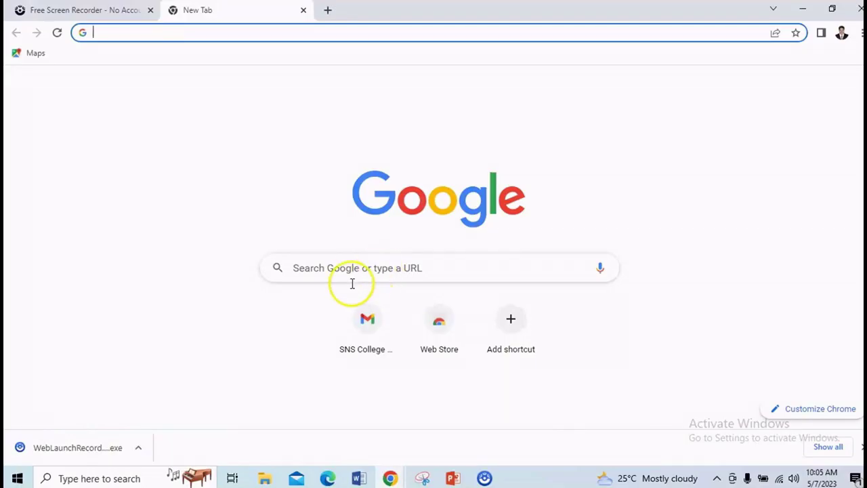
- Search Google for 'scilab on cloud' and open the Scilab on cloud site
left_click(345, 270)
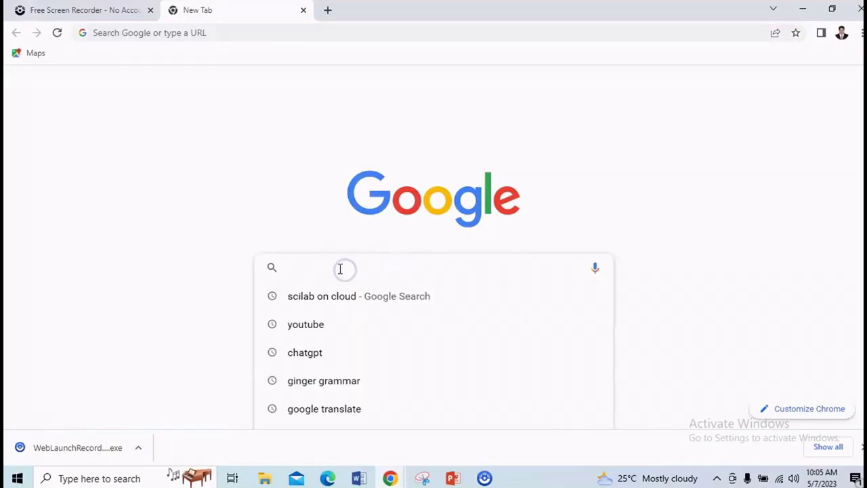
type("sc")
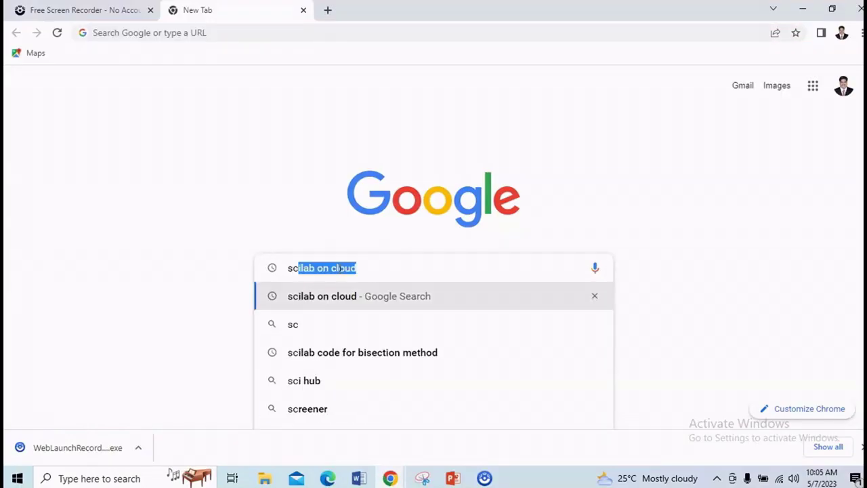
left_click(323, 298)
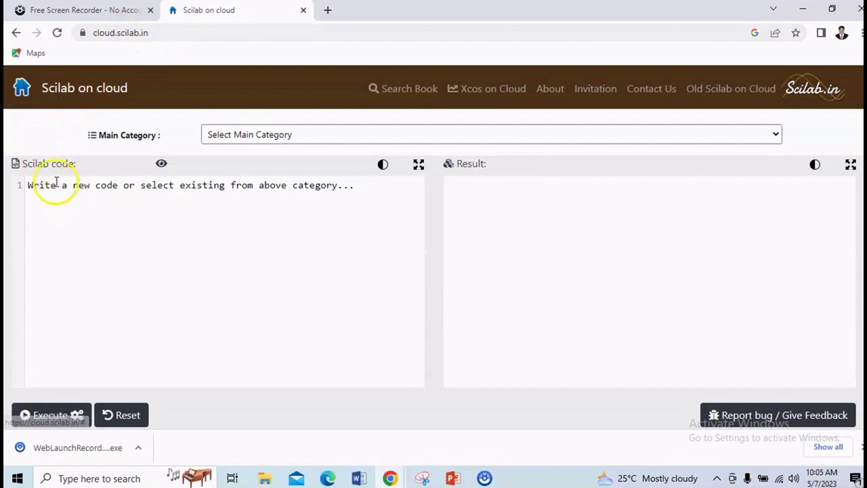
- Copy the first three script lines defining a, b and n from the Word document
left_click(362, 480)
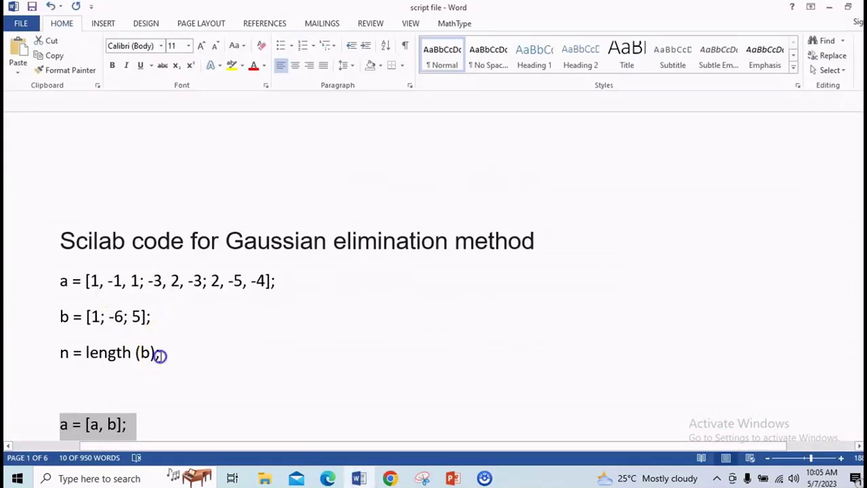
left_click_drag(160, 355, 47, 296)
right_click(91, 289)
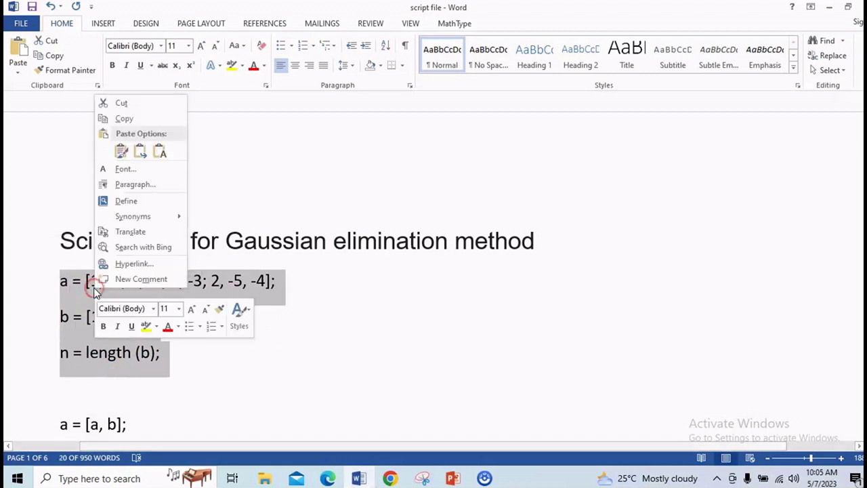
left_click(125, 119)
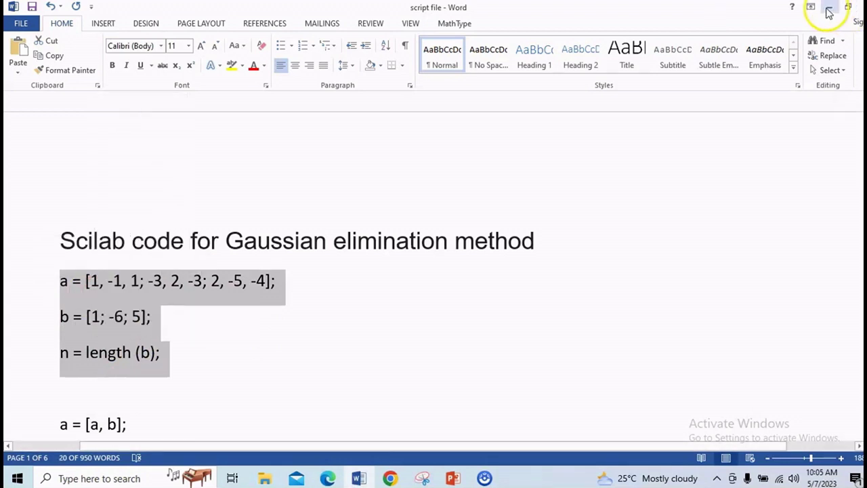
left_click(830, 8)
- Paste the a, b and n definitions into the Scilab code editor and execute them
left_click(64, 187)
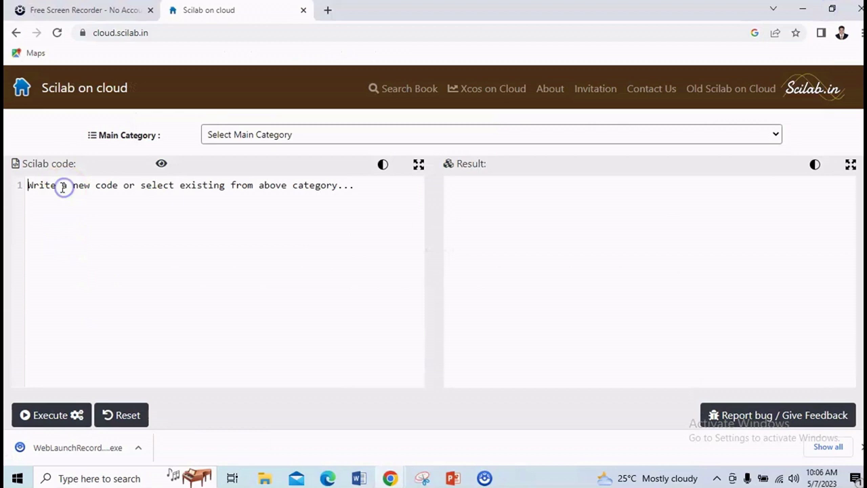
key("ctrl+v")
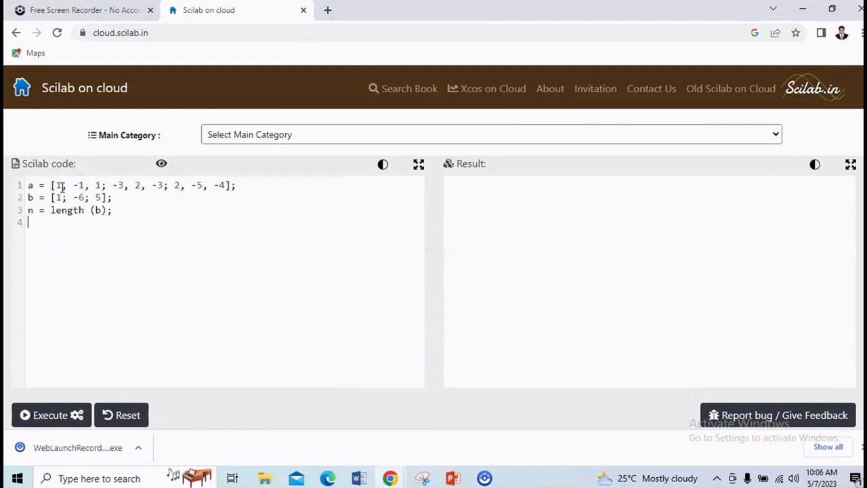
left_click(83, 417)
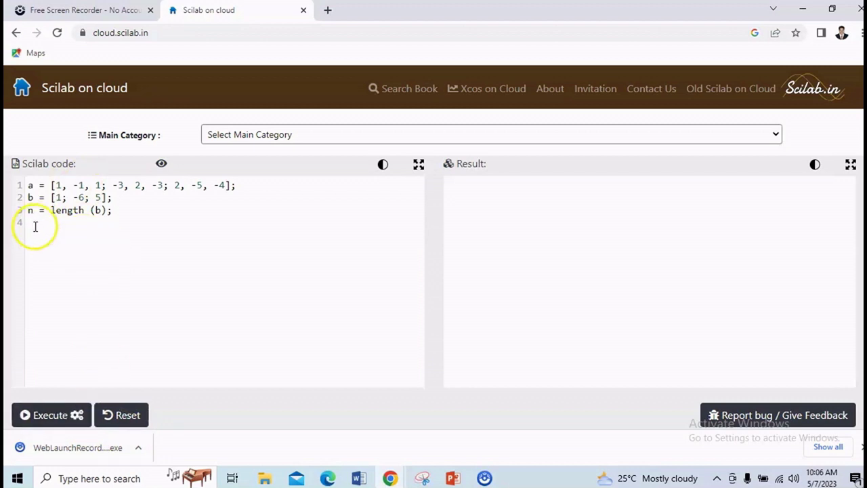
left_click(368, 477)
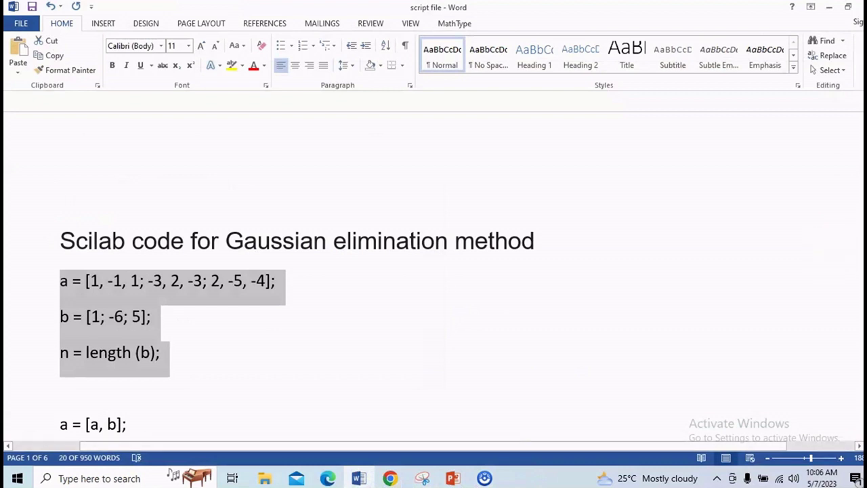
- Copy the lines from 'a = [a, b];' through 'disp(a);' out of the Word script
scroll(219, 139, "down", 2)
scroll(219, 139, "down", 3)
scroll(219, 139, "down", 2)
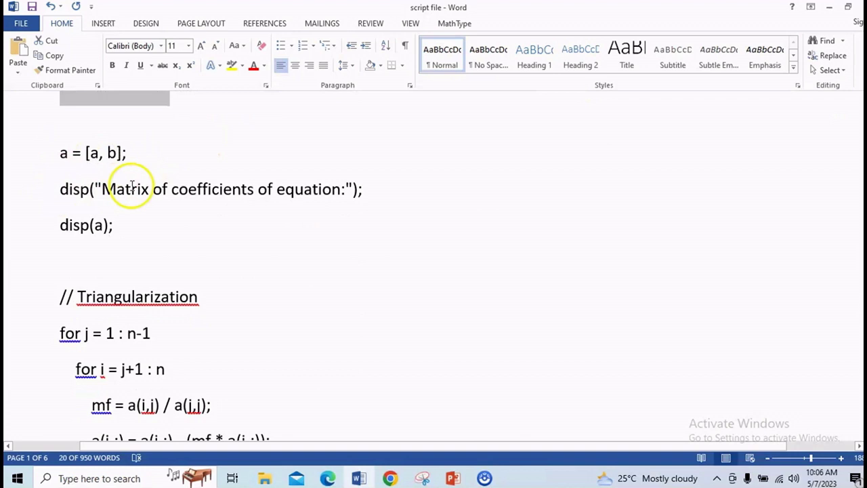
left_click(57, 152)
left_click_drag(57, 152, 117, 224)
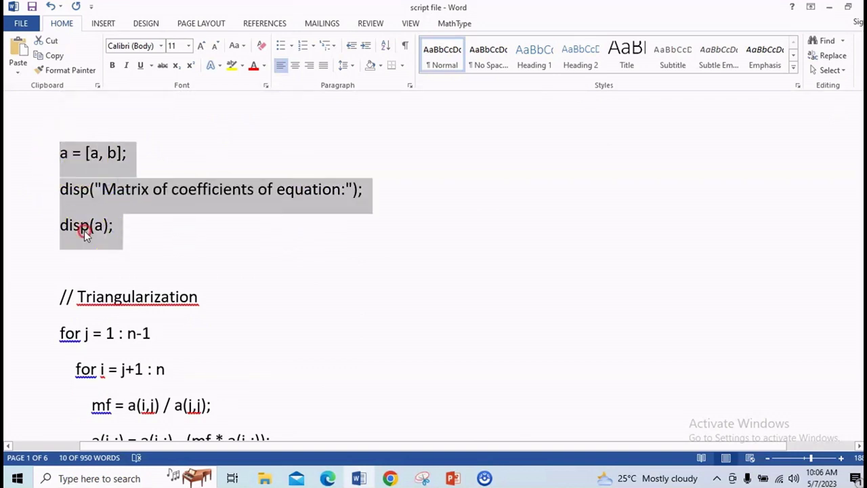
right_click(85, 231)
left_click(113, 255)
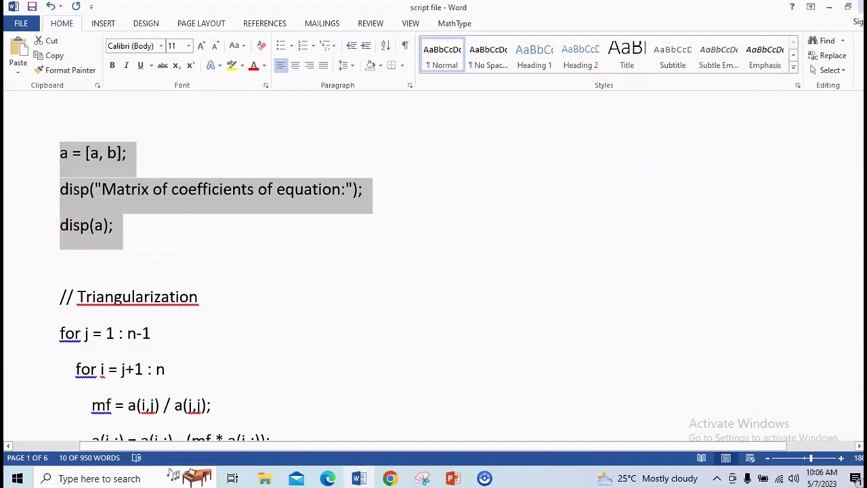
left_click(829, 7)
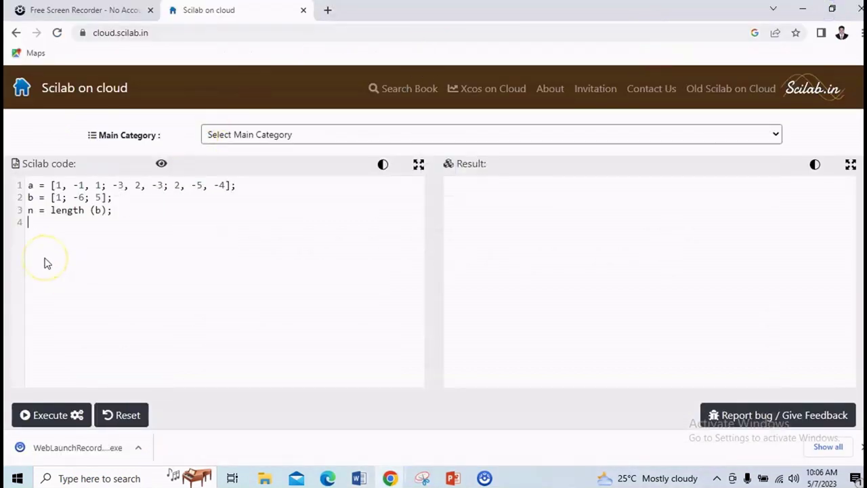
- Paste the augmented-matrix lines 4–6 and execute to display the 3×4 coefficient matrix
key("ctrl+v")
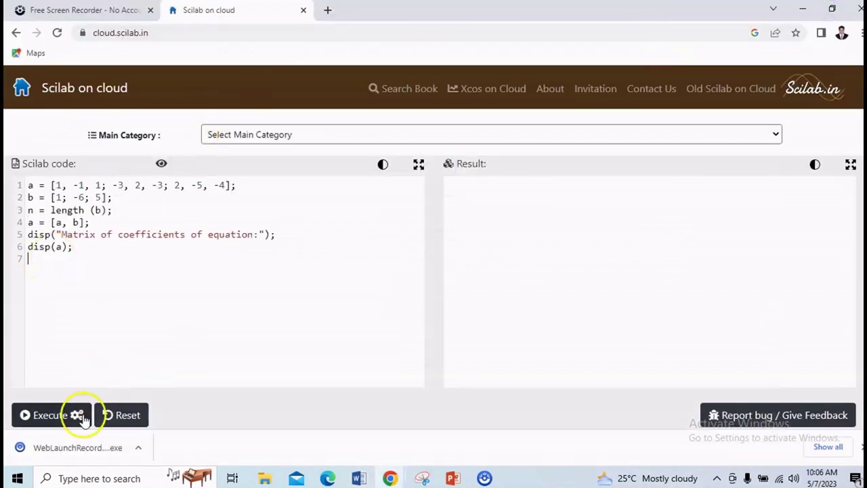
left_click(82, 418)
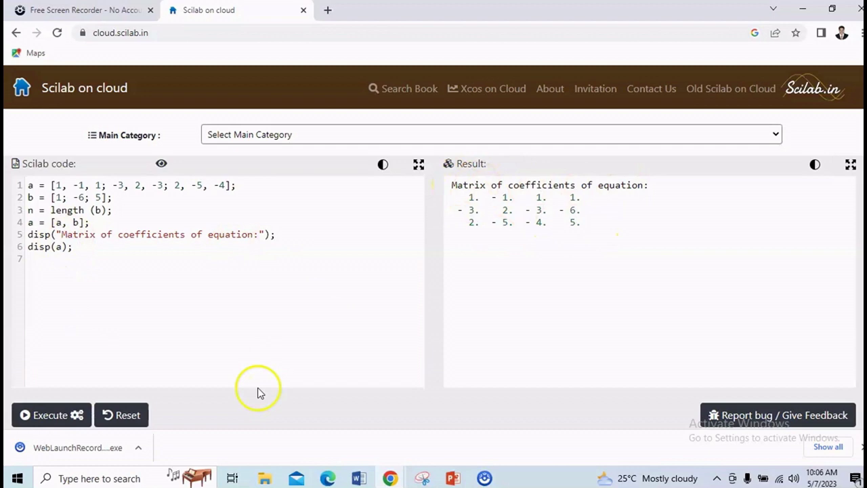
- Select the '// Triangularization' loop block through its final 'end' in the Word script
left_click(359, 478)
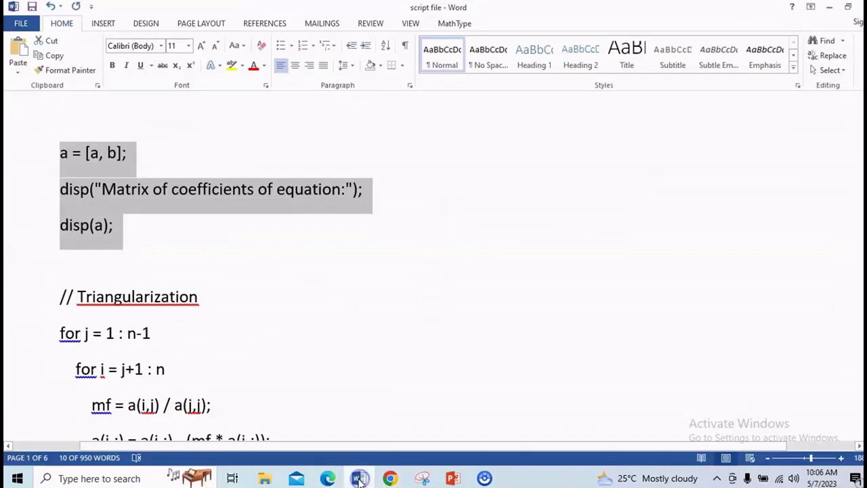
left_click(408, 271)
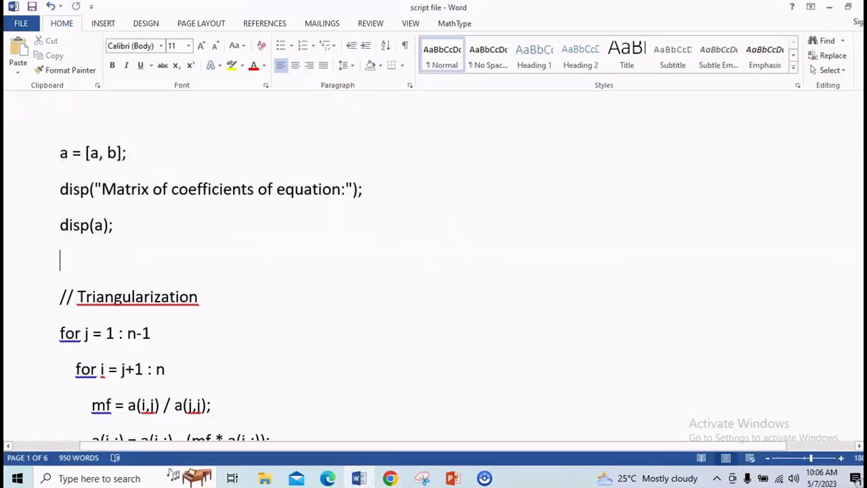
scroll(434, 271, "down", 5)
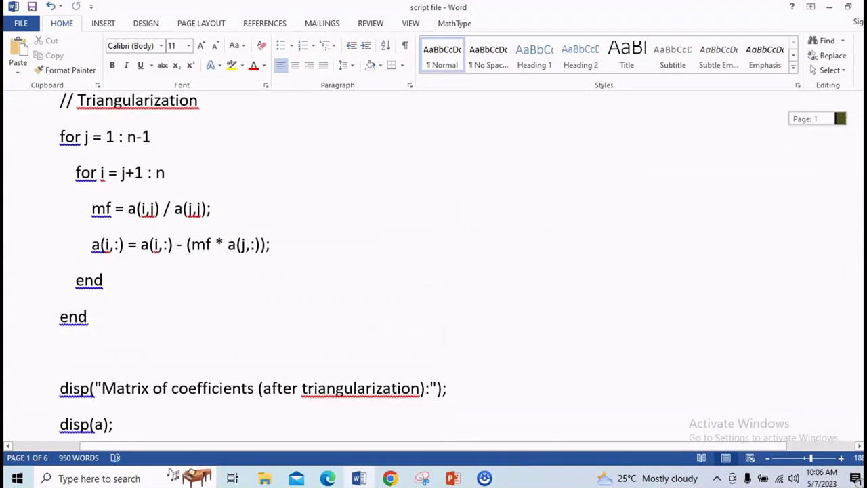
scroll(258, 145, "up", 2)
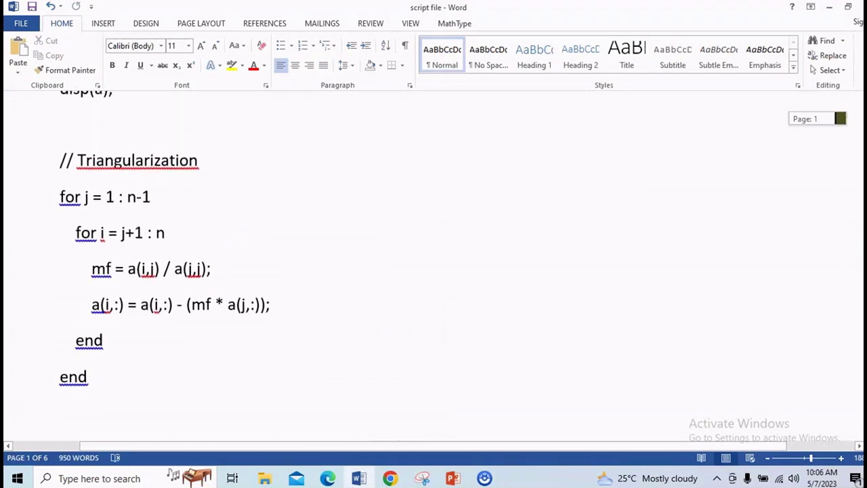
mouse_move(59, 163)
left_mouse_down()
mouse_move(91, 178)
mouse_move(102, 350)
mouse_move(101, 368)
mouse_move(63, 389)
left_mouse_up()
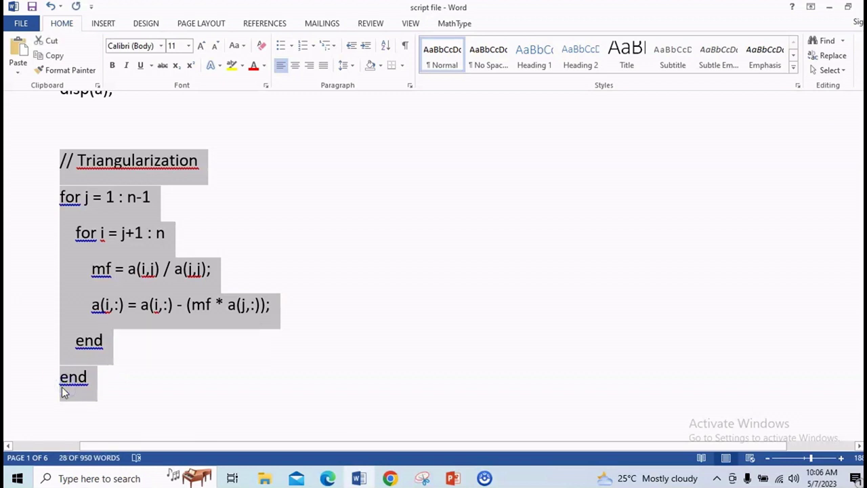
left_click(390, 478)
left_click(478, 432)
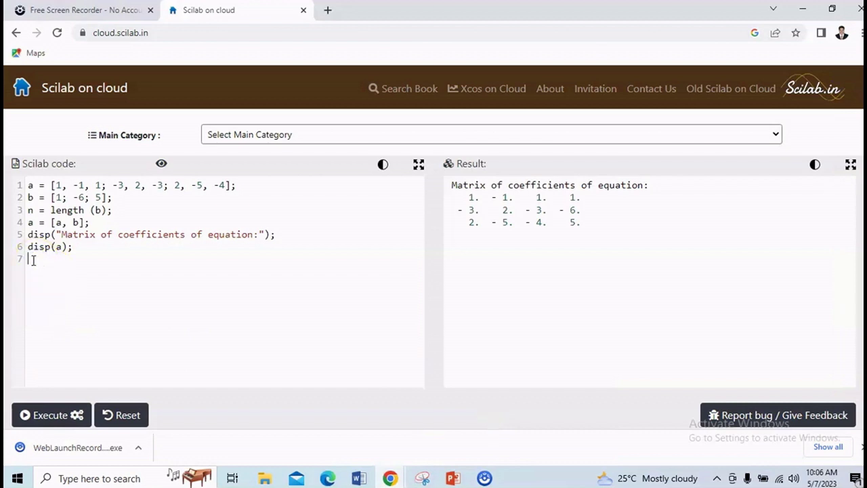
- Paste the nested triangularization for-loops at line 7 and execute the script
key("ctrl+v")
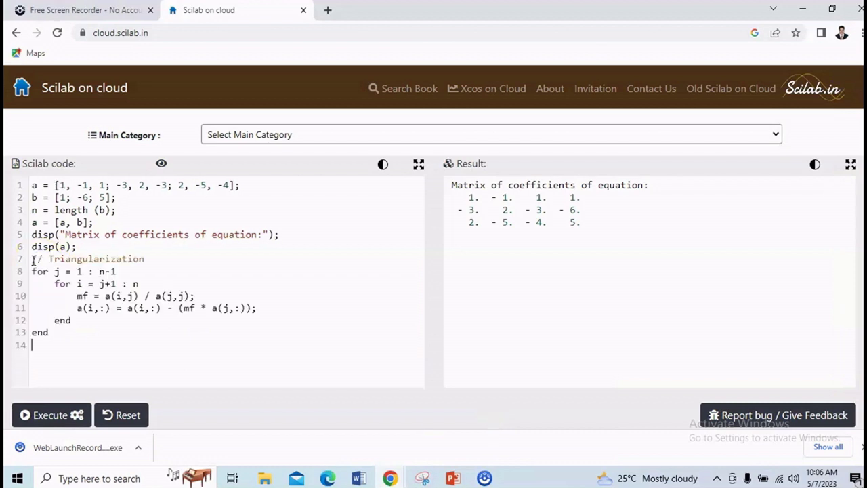
left_click(80, 419)
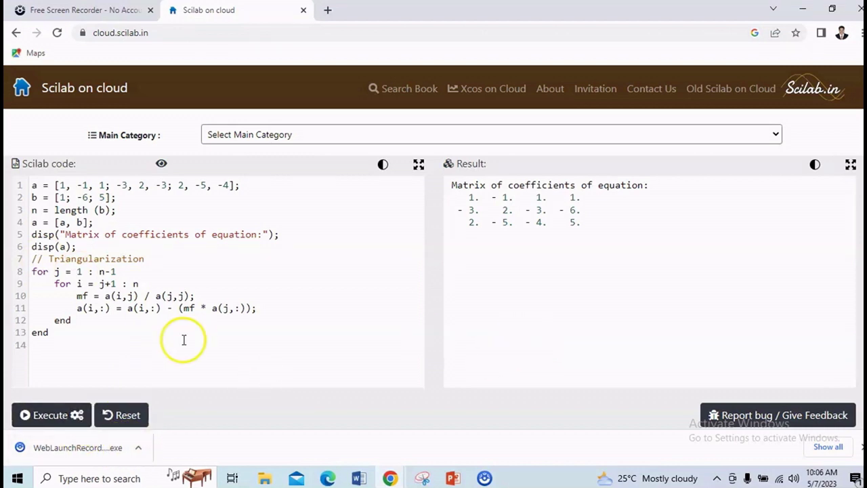
scroll(434, 247, "down", 1)
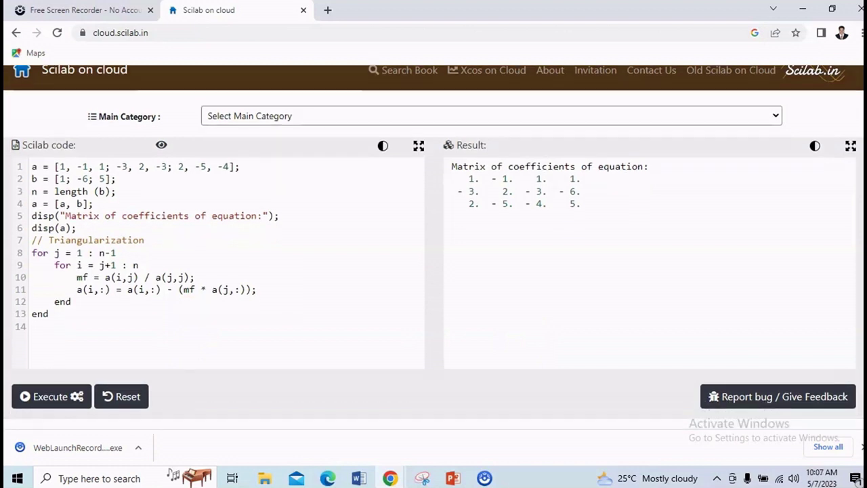
left_click(76, 368)
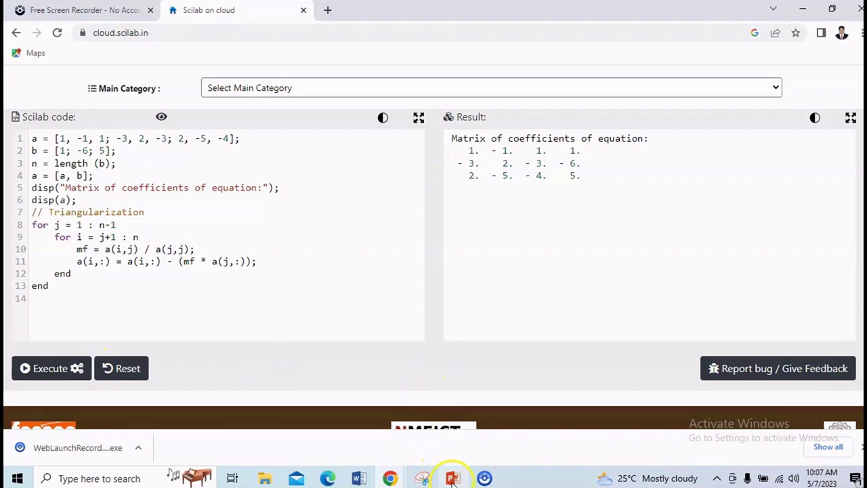
left_click(48, 372)
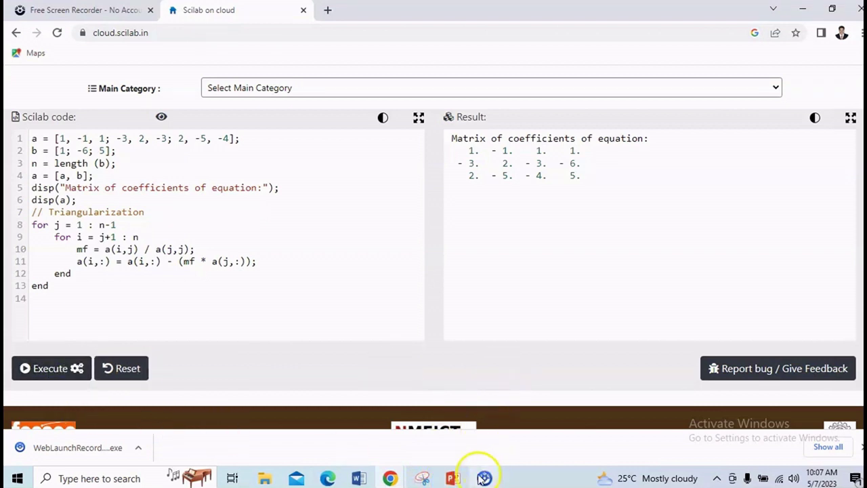
- Copy the two disp lines showing the matrix after triangularization from the Word script
left_click(359, 478)
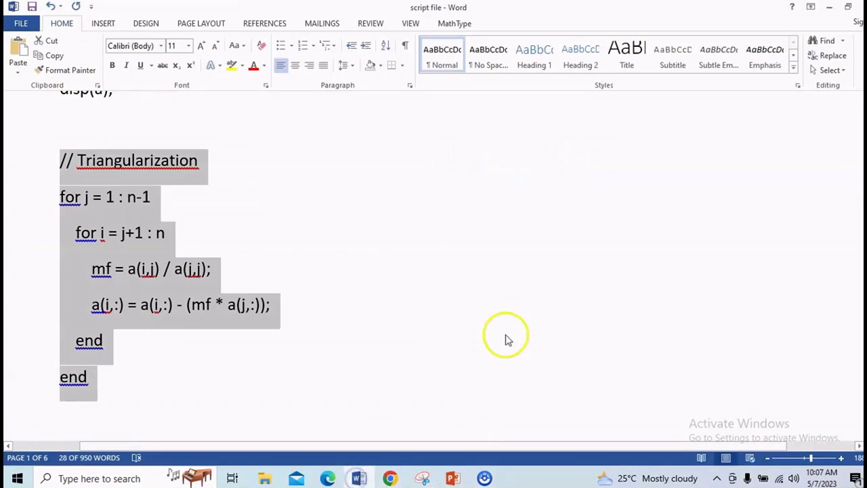
left_click(580, 275)
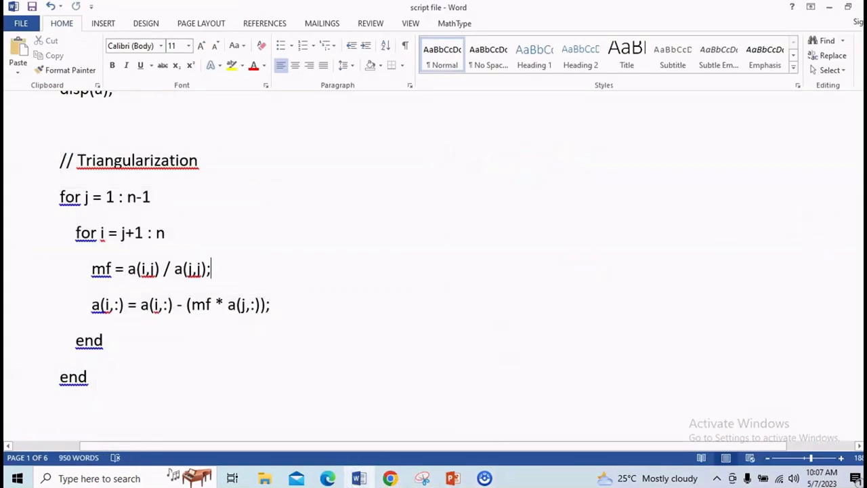
scroll(451, 149, "down", 3)
scroll(451, 149, "down", 3)
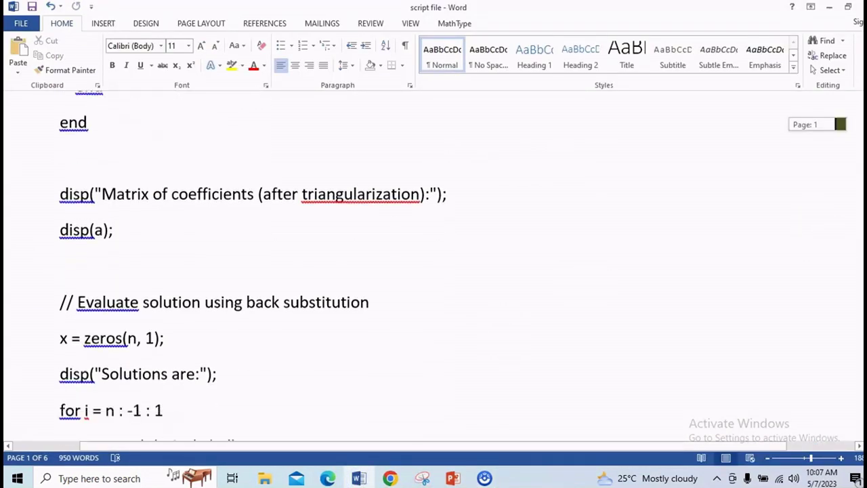
scroll(451, 149, "down", 1)
left_click_drag(59, 146, 119, 182)
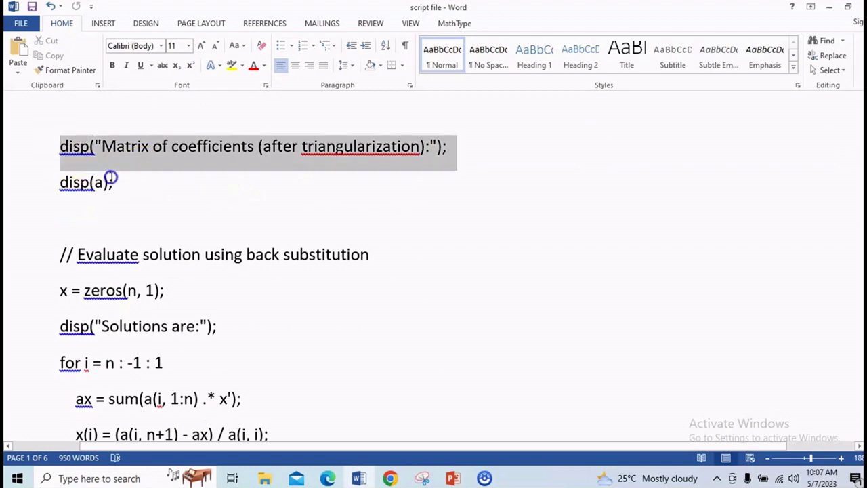
right_click(67, 192)
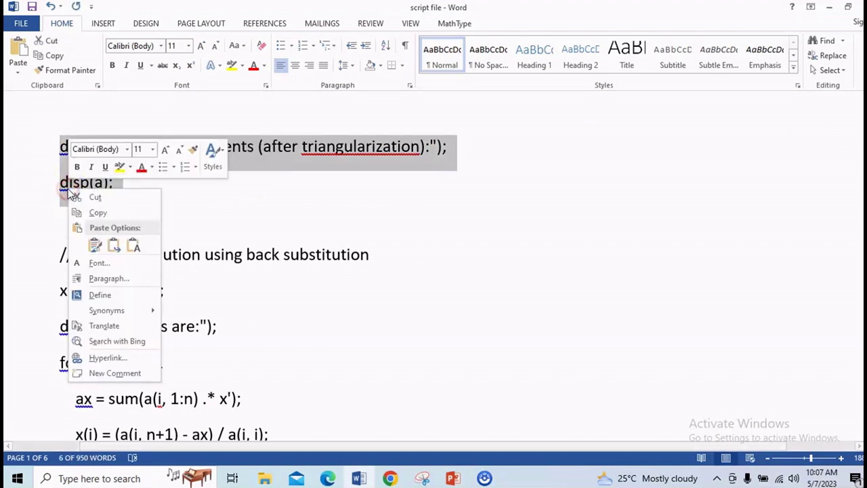
left_click(97, 211)
left_click(828, 8)
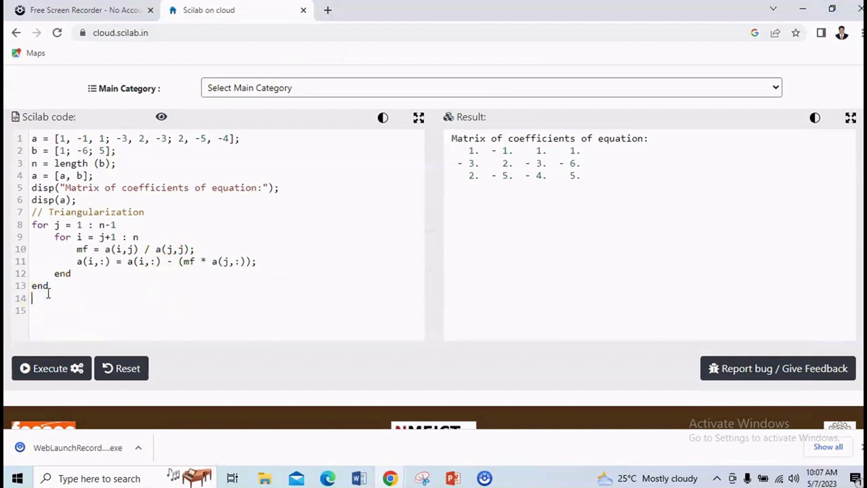
- Paste the after-triangularization disp lines at line 14 and execute to show the upper-triangular matrix
key("ctrl+v")
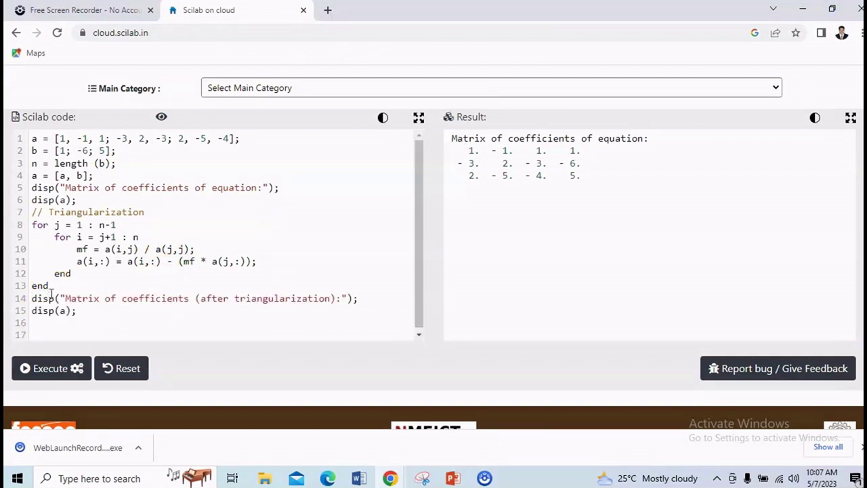
left_click(49, 371)
left_click(49, 374)
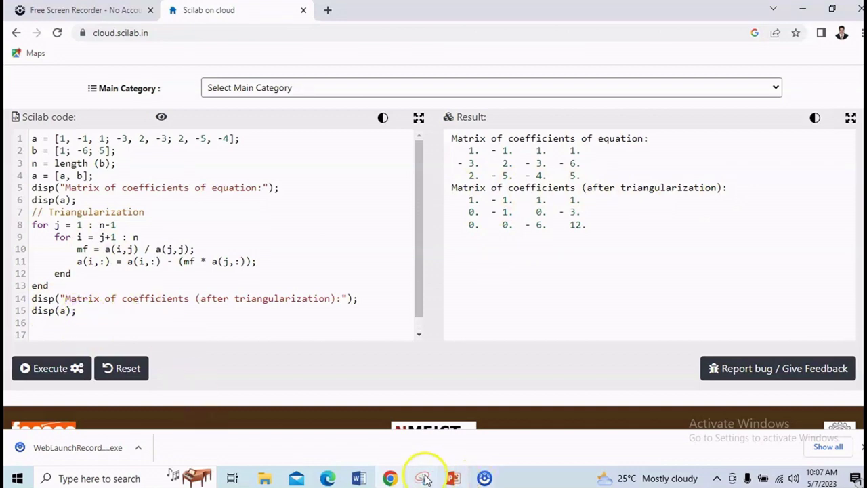
left_click(359, 478)
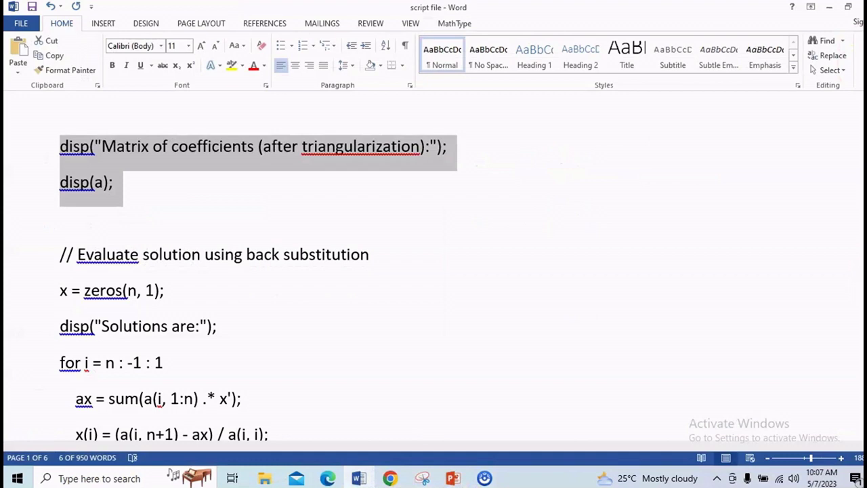
- Copy the back-substitution block from '// Evaluate' through its closing 'end' in Word
scroll(434, 271, "down", 2)
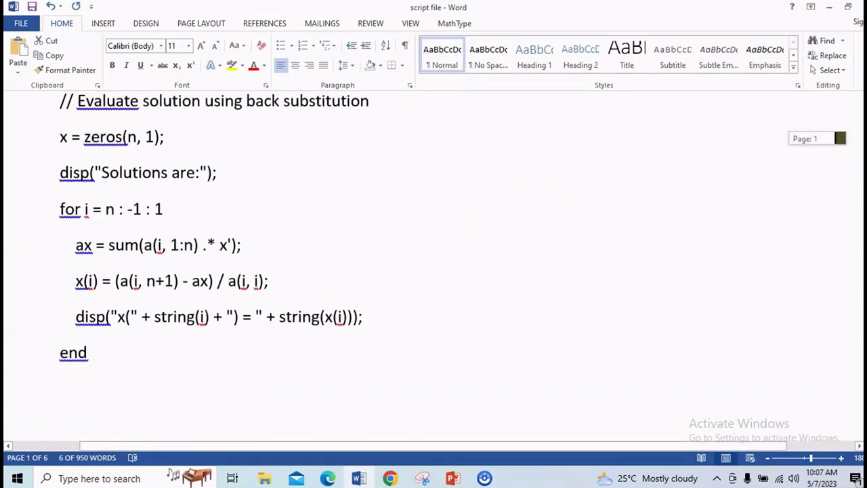
scroll(433, 271, "down", 1)
scroll(434, 271, "up", 1)
scroll(244, 165, "up", 1)
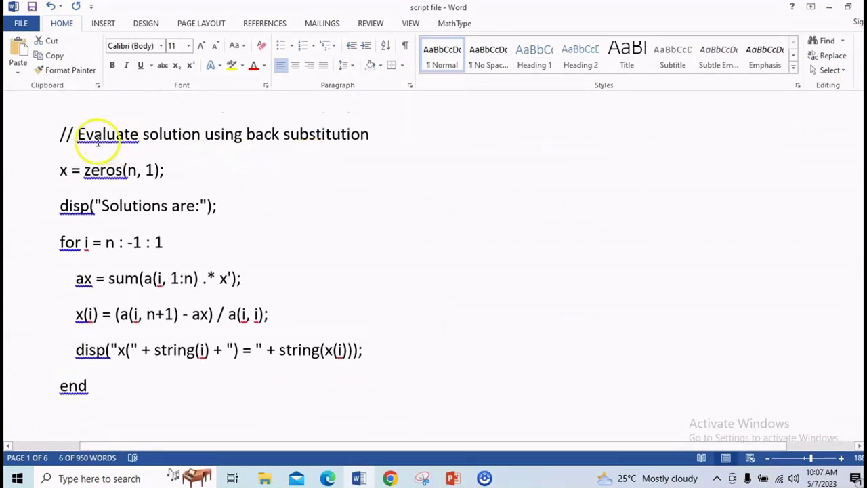
left_click(59, 133)
left_click(120, 380, "shift")
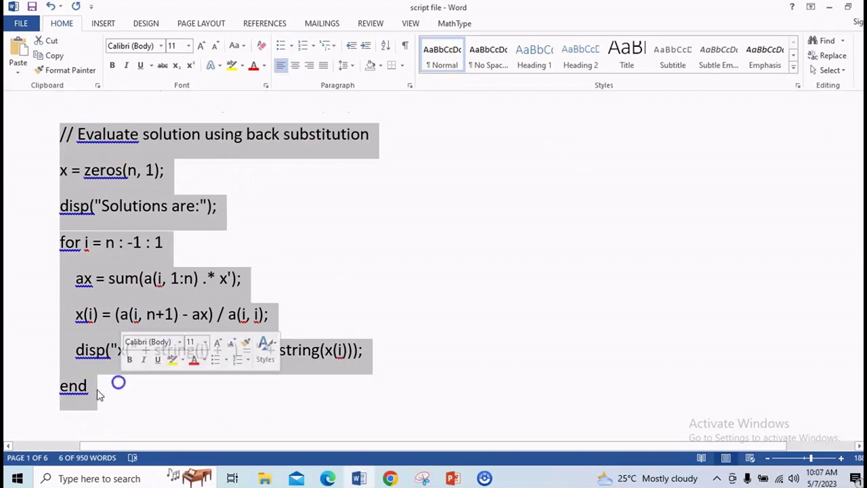
right_click(71, 389)
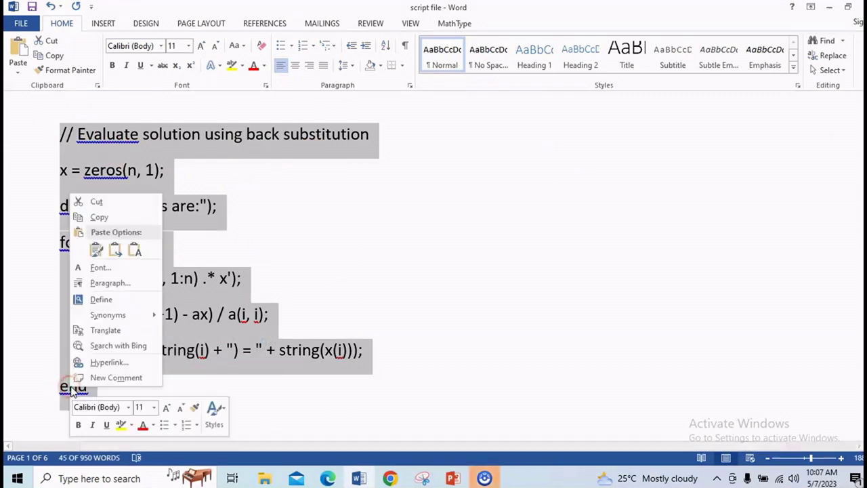
left_click(95, 217)
left_click(833, 8)
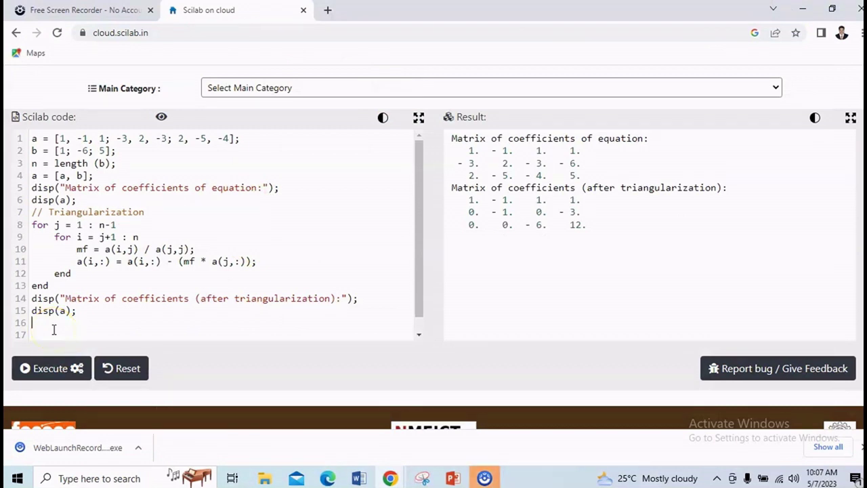
- Paste the back-substitution code at line 16 and execute to compute x(1)=6, x(2)=3, x(3)=-2
key("ctrl+v")
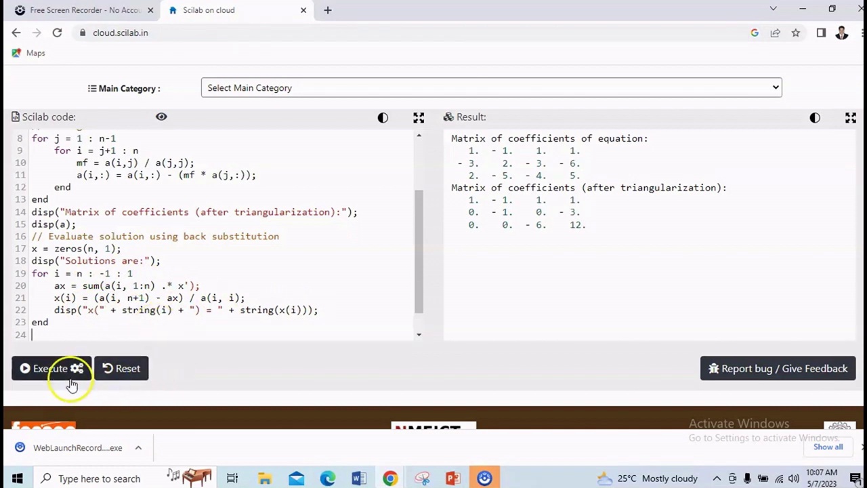
left_click(45, 373)
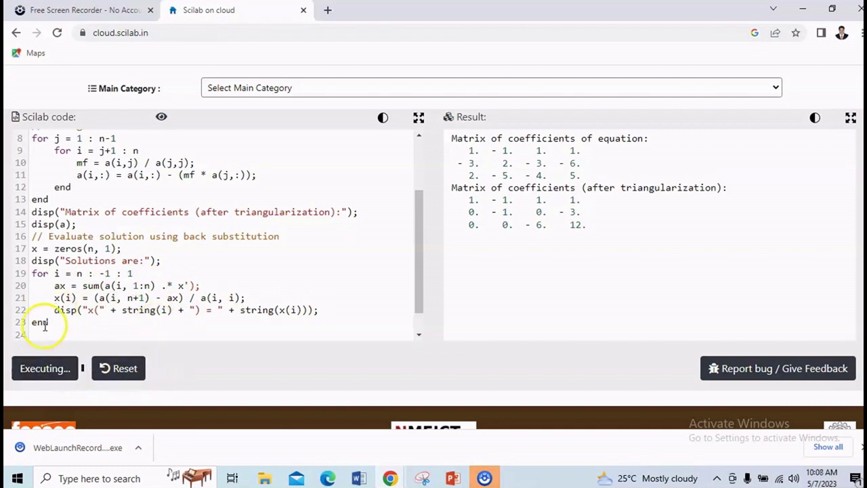